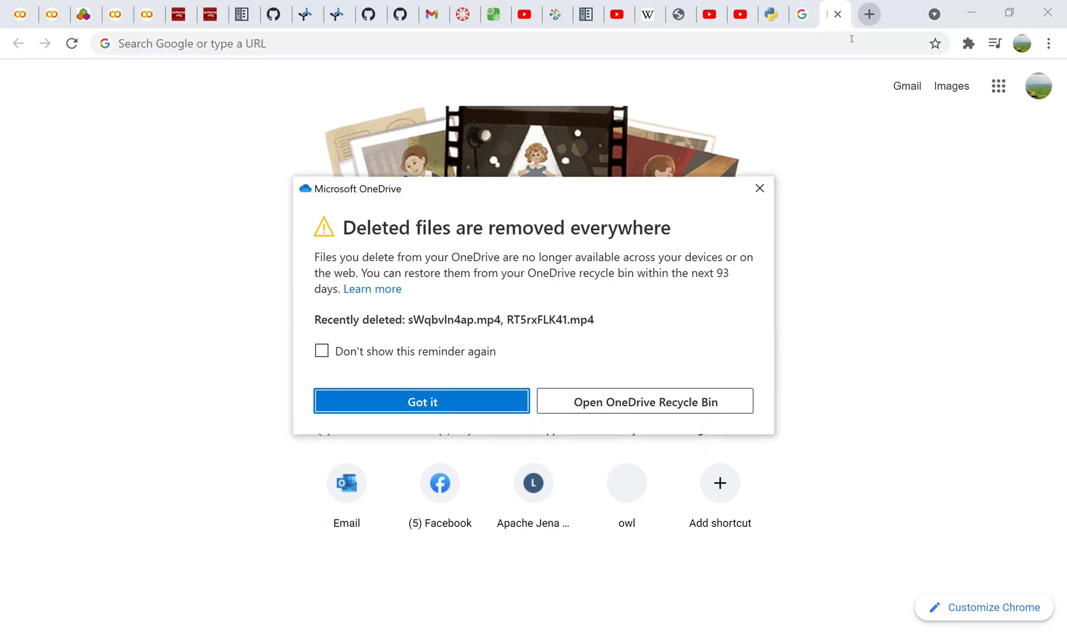
Step: Dismiss the OneDrive deleted-files reminder and search Google for "python 3.8.7"
{"action": "left_click", "coordinate": [414, 403]}
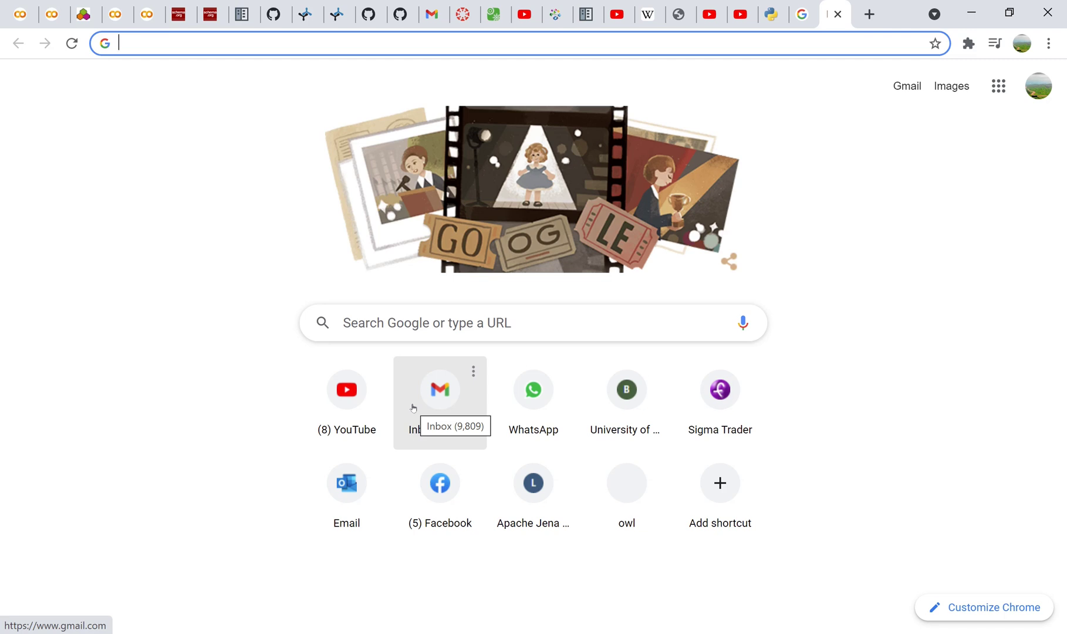
{"action": "type", "text": "pt"}
{"action": "key", "text": "BackSpace"}
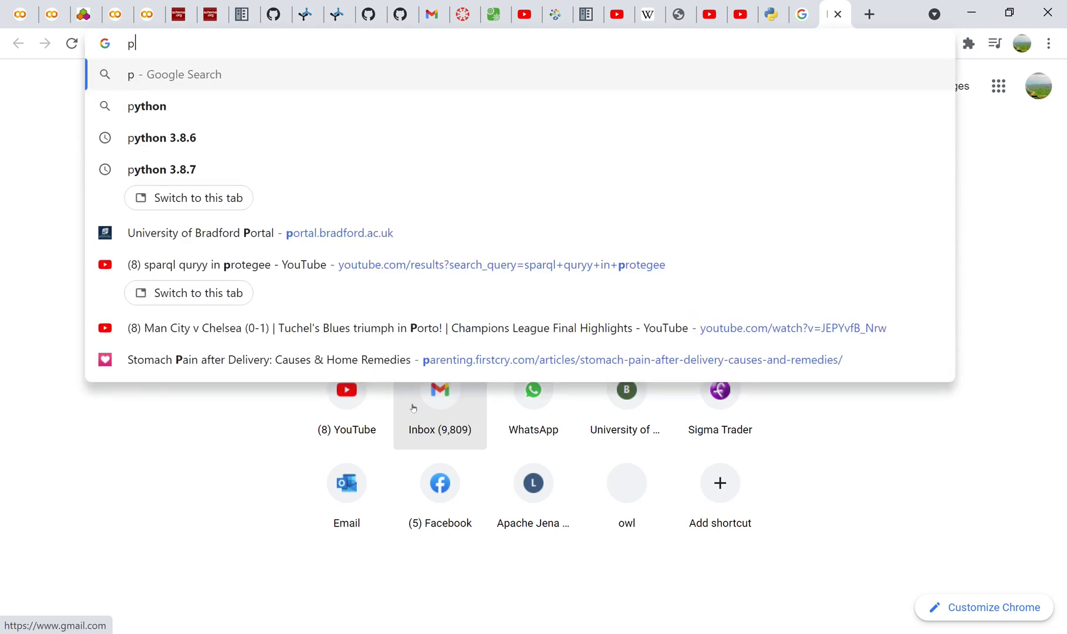
{"action": "type", "text": "yth"}
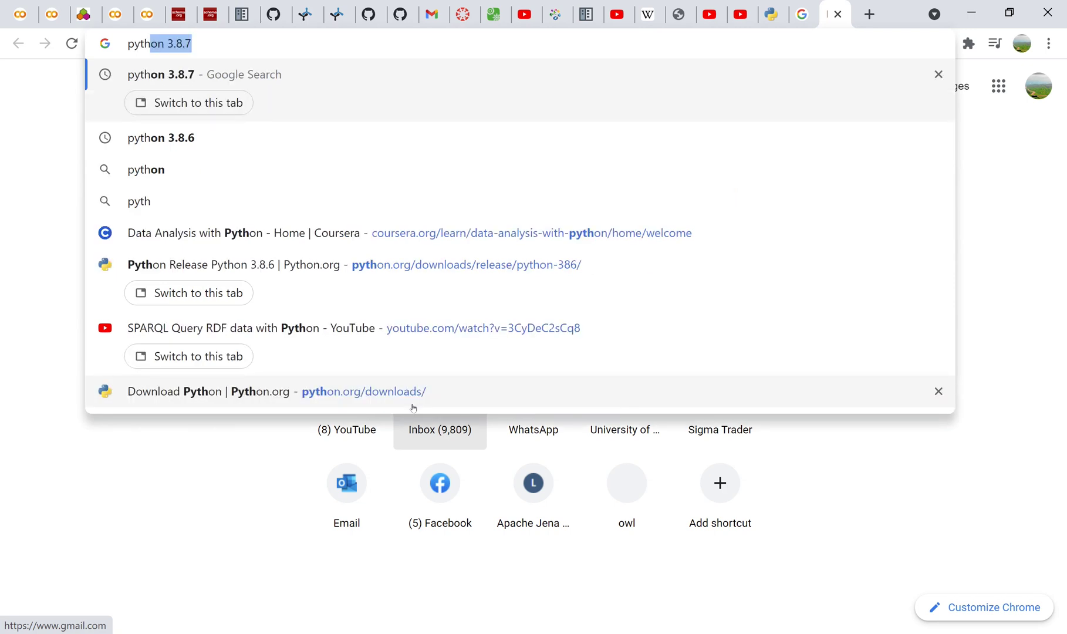
{"action": "key", "text": "Right"}
{"action": "key", "text": "Return"}
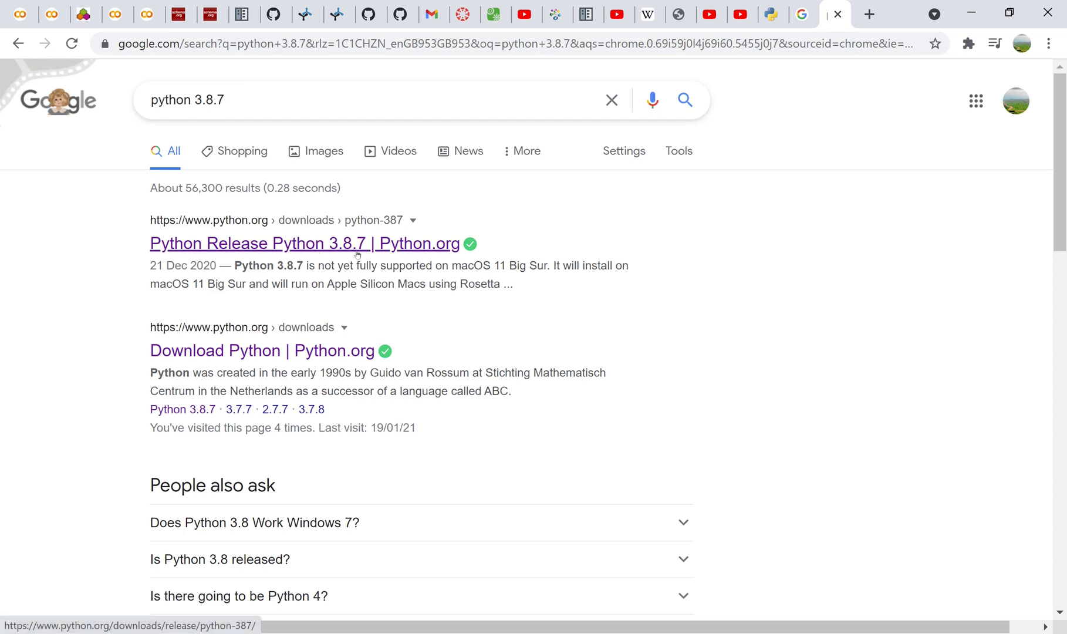
Step: Open the Python 3.8.7 release page on python.org and go to its Files table
{"action": "left_click", "coordinate": [319, 243]}
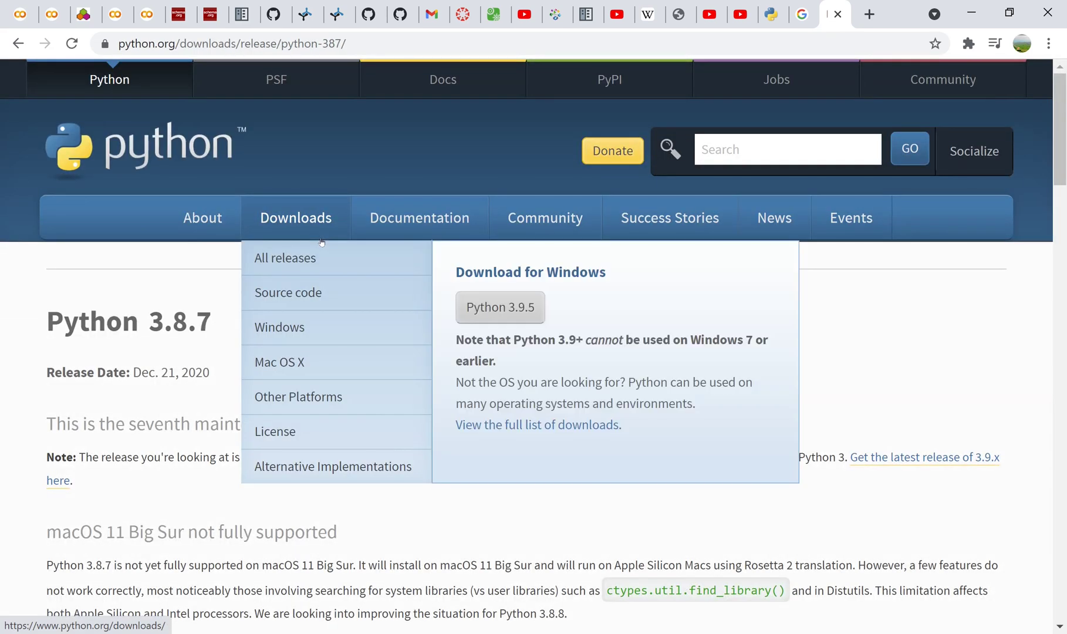
{"action": "scroll", "coordinate": [621, 390], "scroll_direction": "down", "scroll_amount": 15}
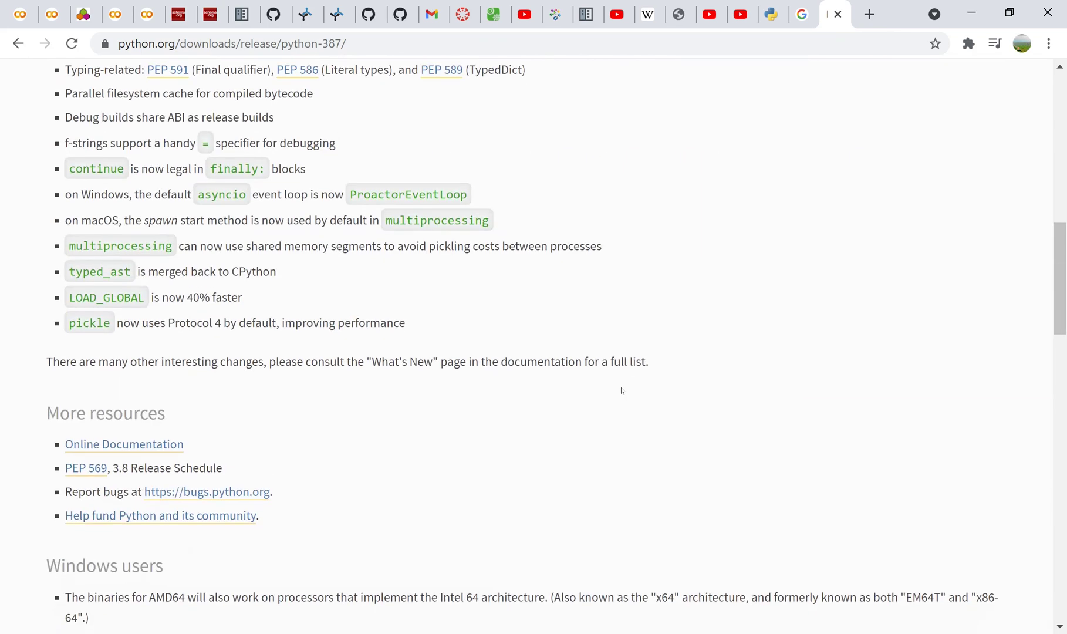
{"action": "scroll", "coordinate": [622, 390], "scroll_direction": "up", "scroll_amount": 6}
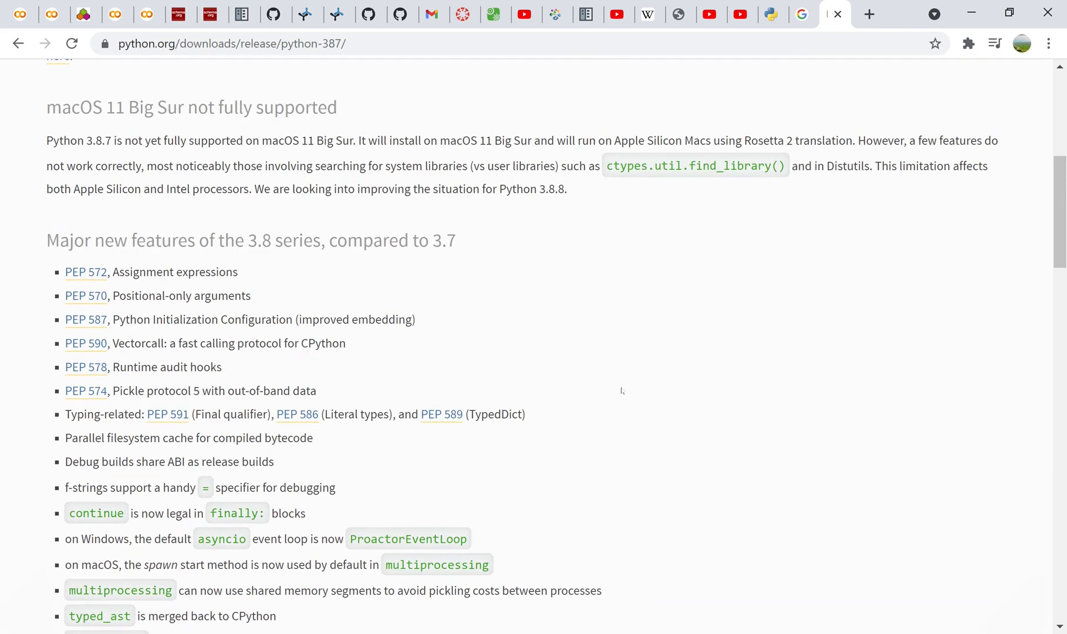
{"action": "scroll", "coordinate": [621, 390], "scroll_direction": "down", "scroll_amount": 12}
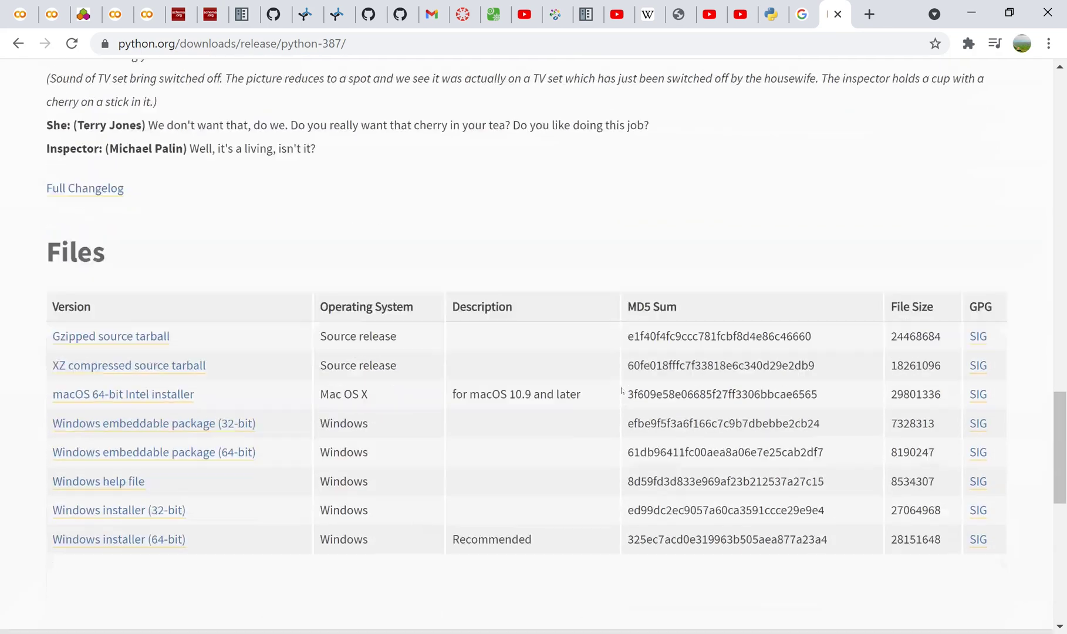
{"action": "scroll", "coordinate": [621, 390], "scroll_direction": "down", "scroll_amount": 1}
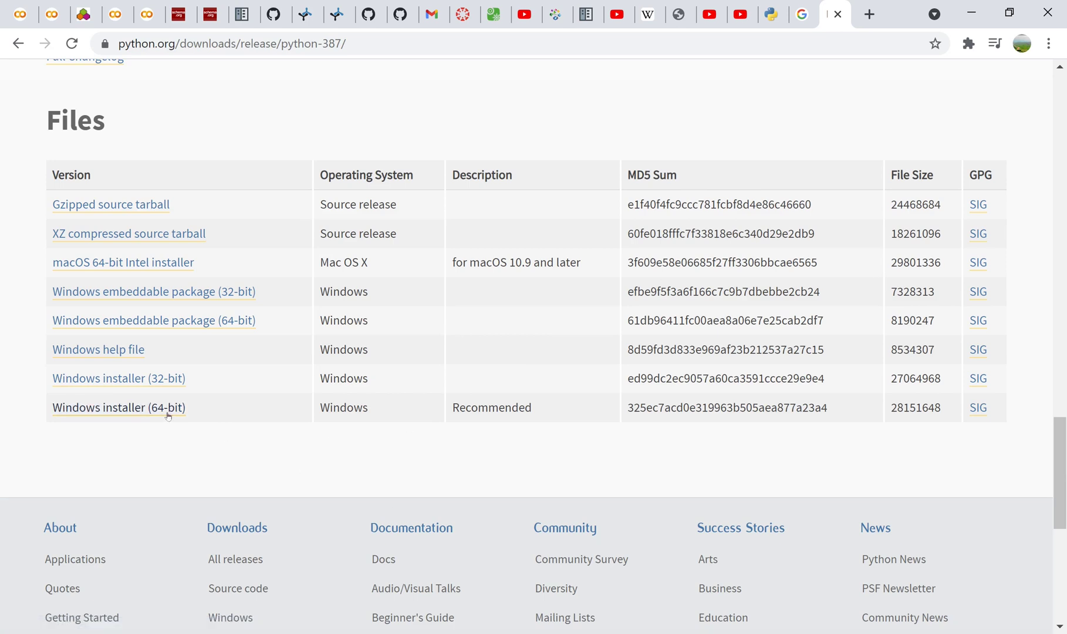
Step: Check the computer's system type in the This PC properties, and return to the Python 3.8.7 release page in Chrome
{"action": "mouse_move", "coordinate": [470, 632]}
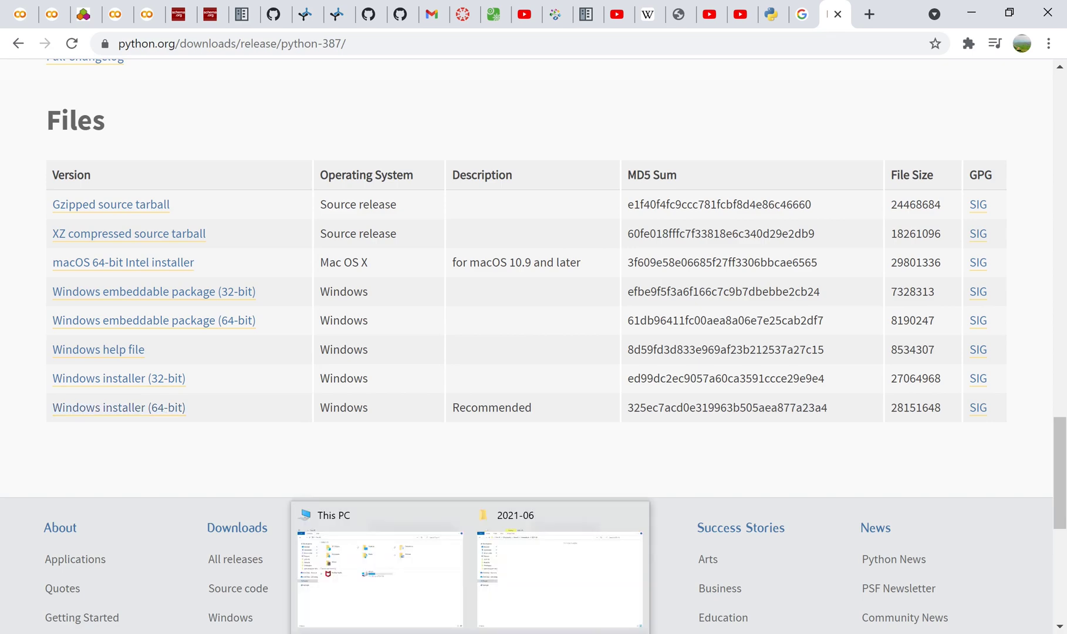
{"action": "left_click", "coordinate": [380, 578]}
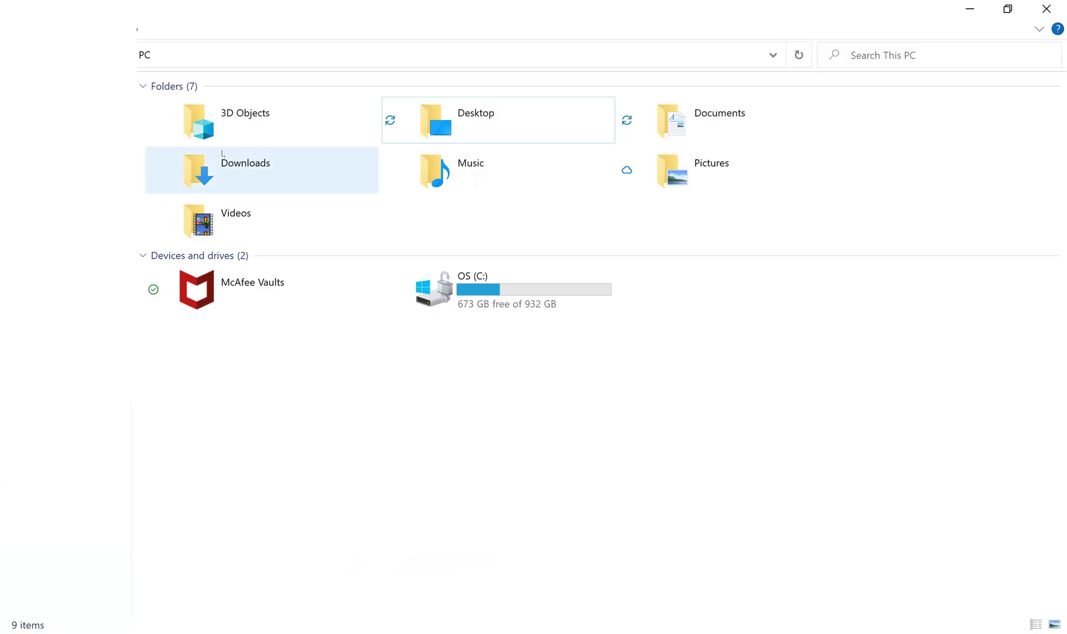
{"action": "right_click", "coordinate": [392, 373]}
{"action": "left_click", "coordinate": [459, 541]}
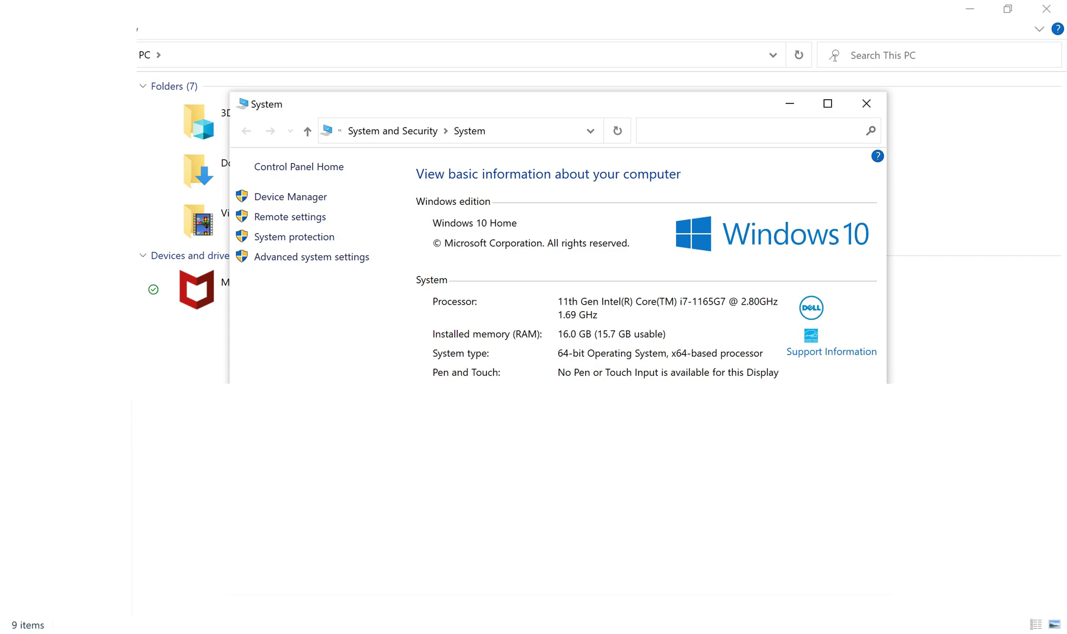
{"action": "left_click", "coordinate": [867, 104]}
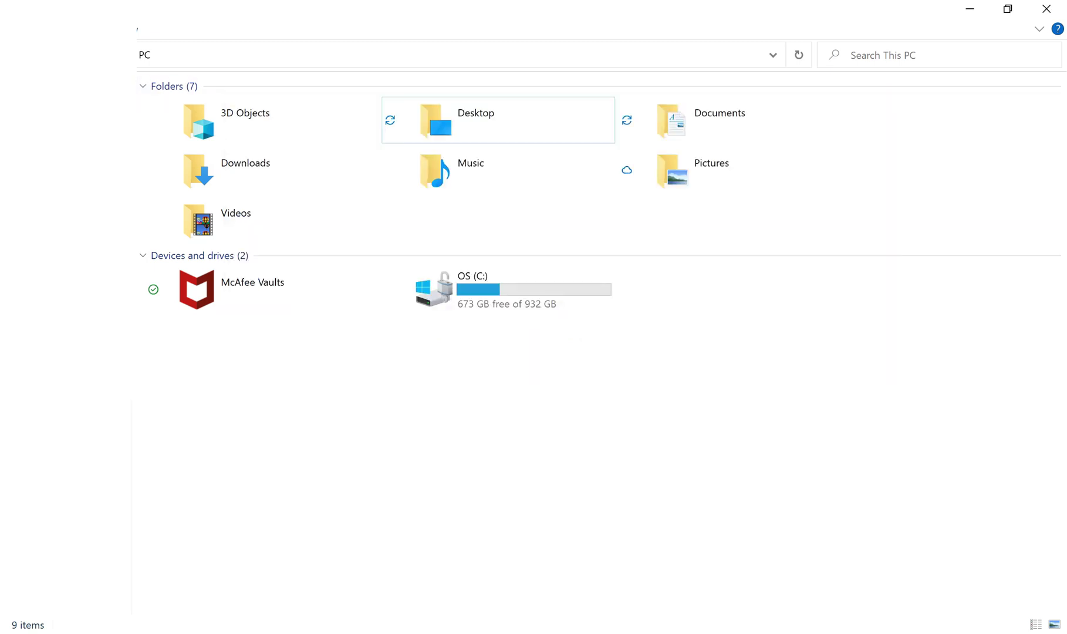
{"action": "mouse_move", "coordinate": [533, 631]}
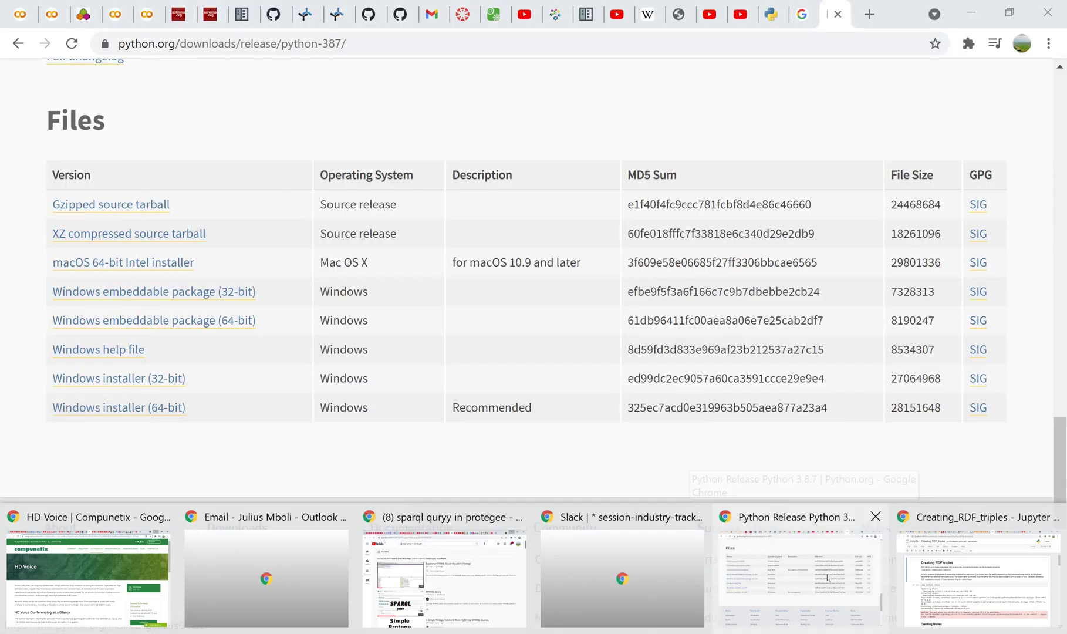
{"action": "left_click", "coordinate": [827, 578]}
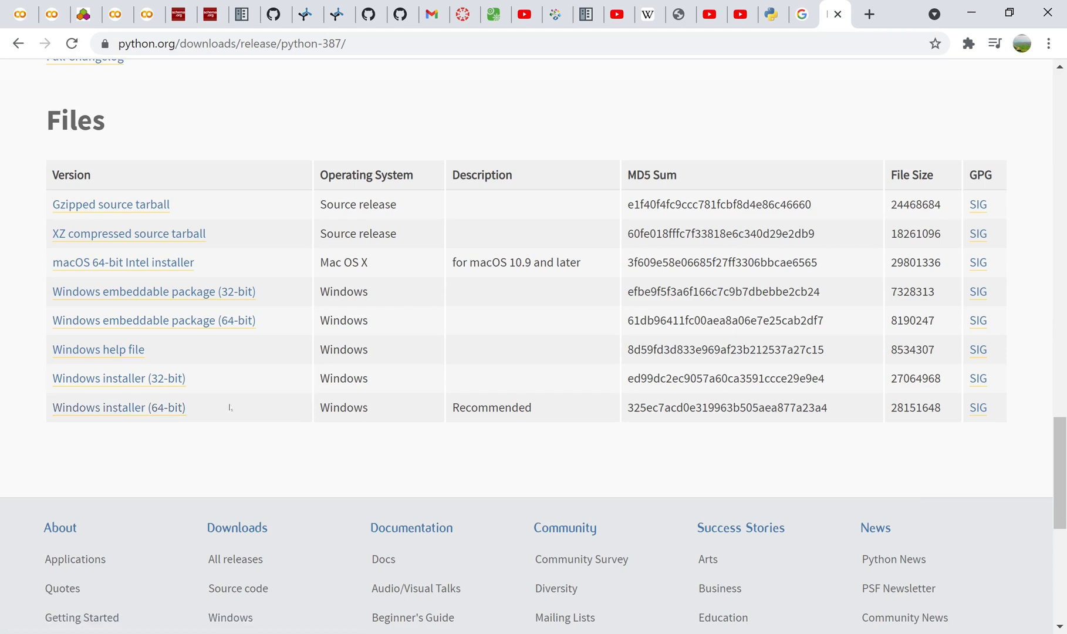
Step: Download and run the Windows installer (64-bit), choosing a customized installation with the preselected optional features
{"action": "left_click", "coordinate": [148, 411]}
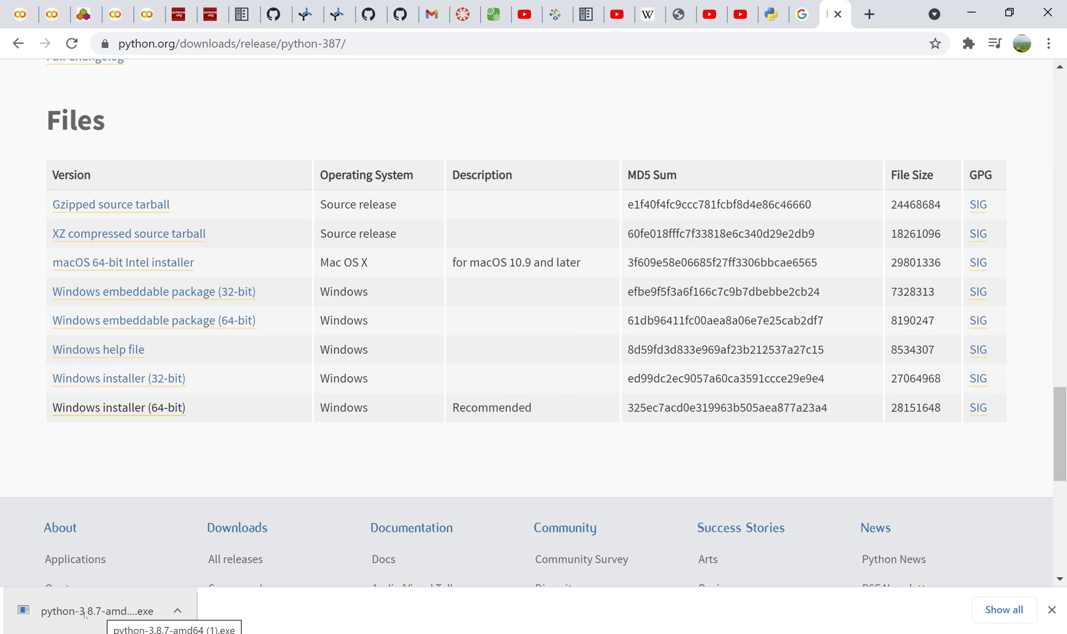
{"action": "left_click", "coordinate": [86, 613]}
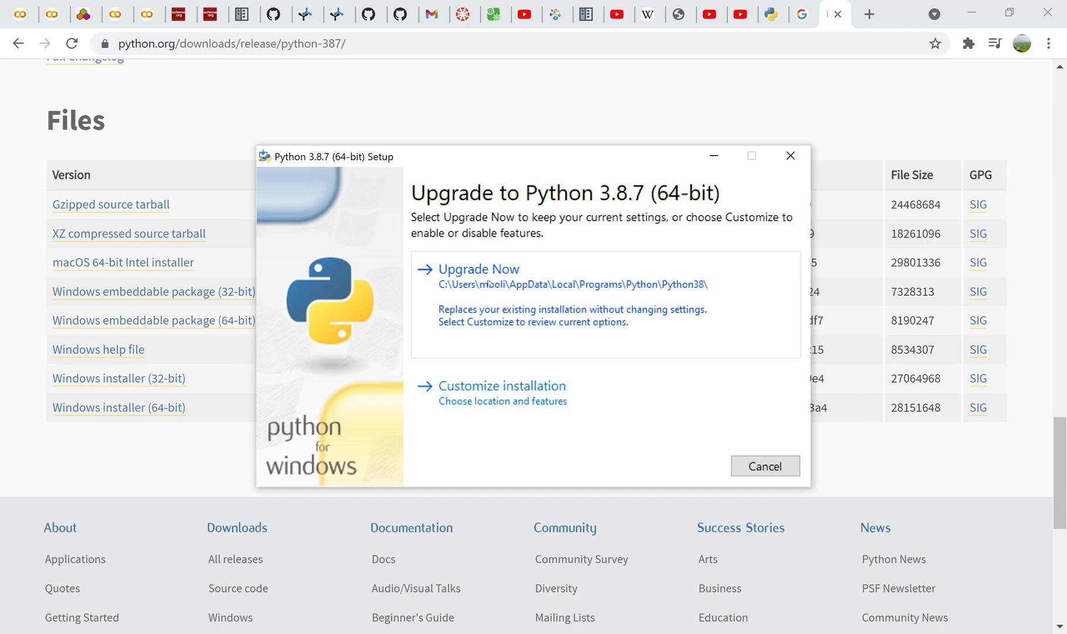
{"action": "left_click", "coordinate": [497, 387]}
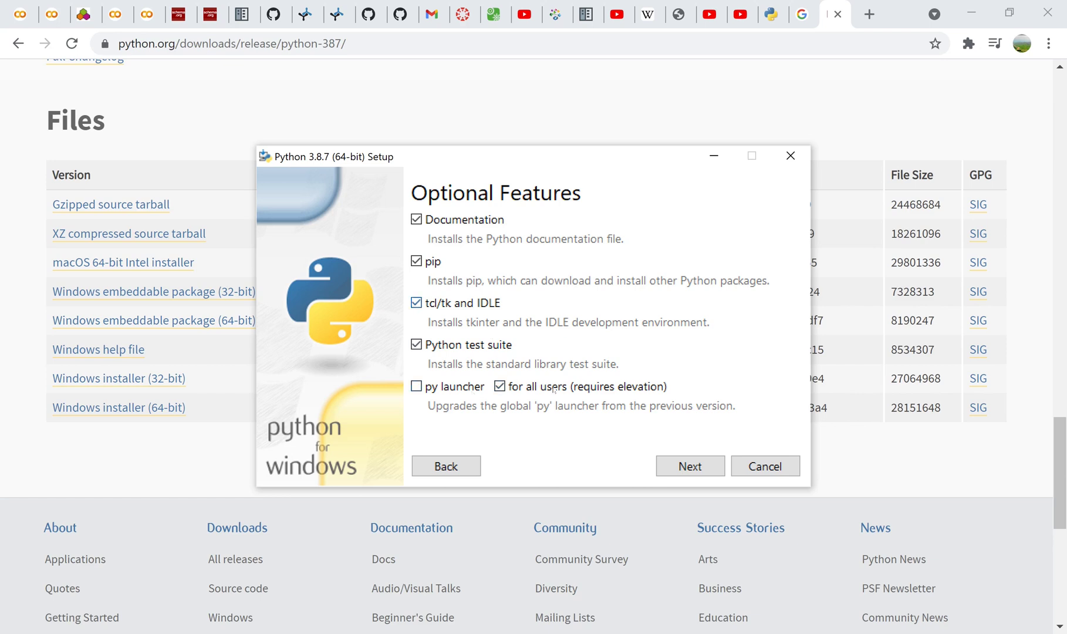
{"action": "left_click", "coordinate": [689, 466]}
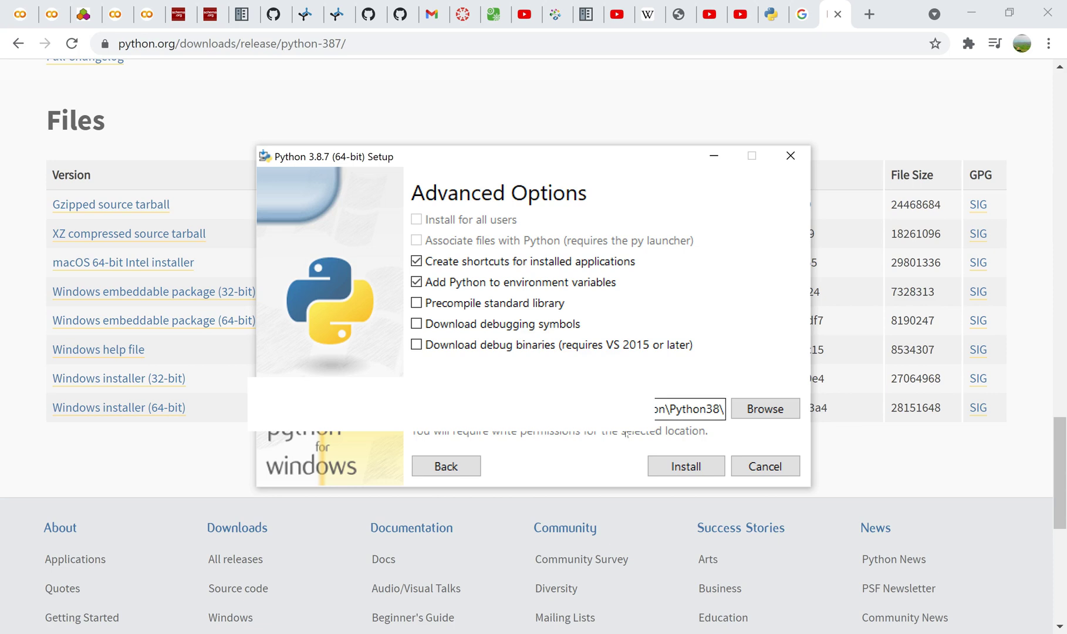
Step: Set the install location to a new python387 folder on the C: drive, merging it with the existing folder of that name
{"action": "left_click", "coordinate": [759, 409]}
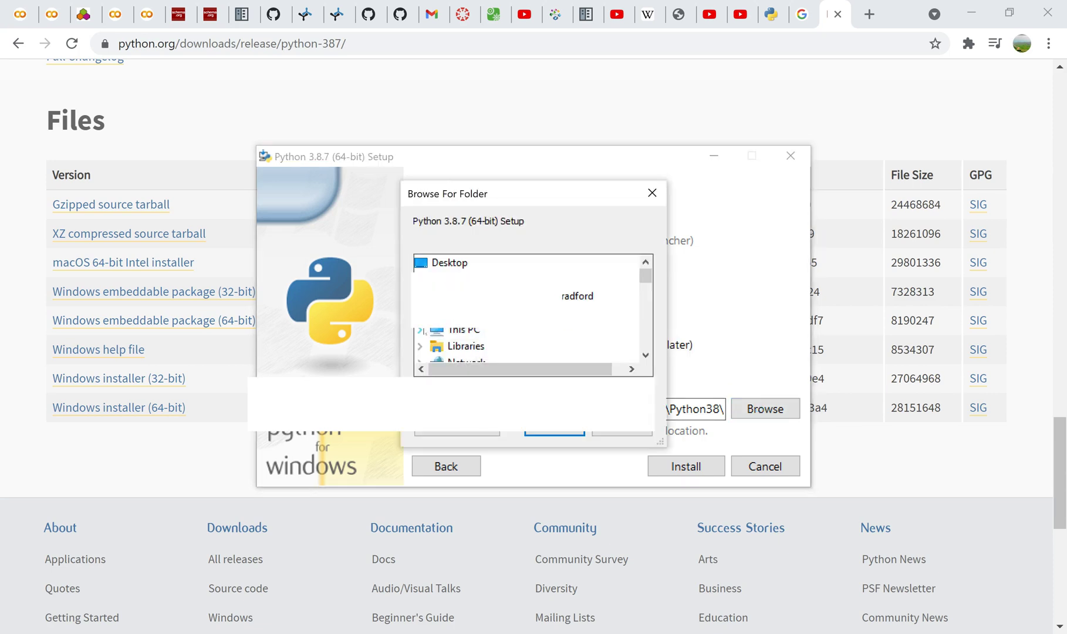
{"action": "left_click", "coordinate": [645, 355]}
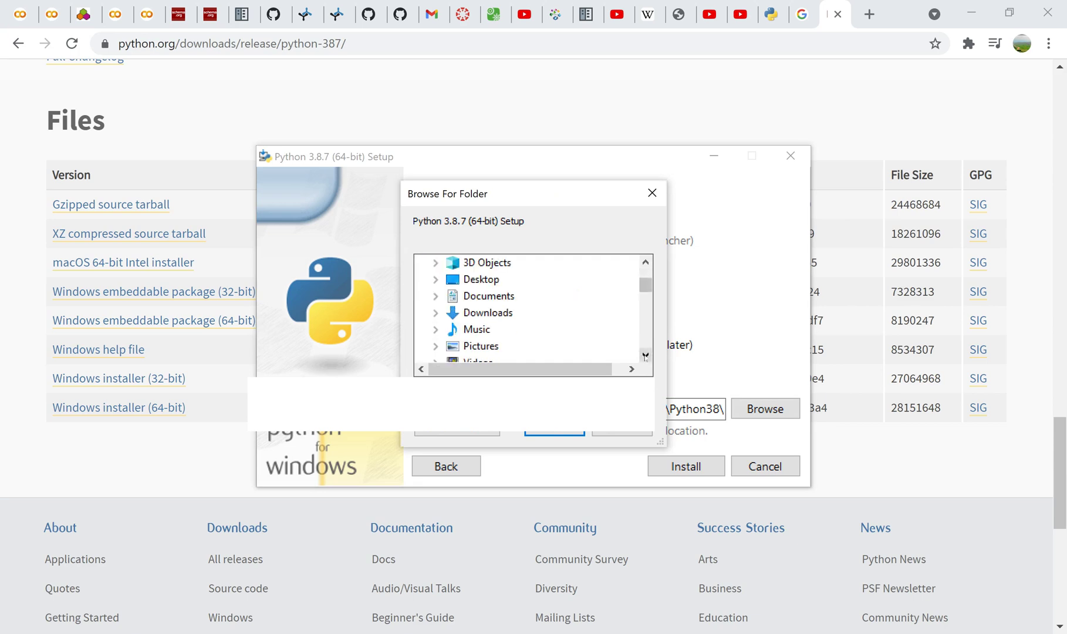
{"action": "scroll", "coordinate": [464, 329], "scroll_direction": "down", "scroll_amount": 1}
{"action": "double_click", "coordinate": [455, 328]}
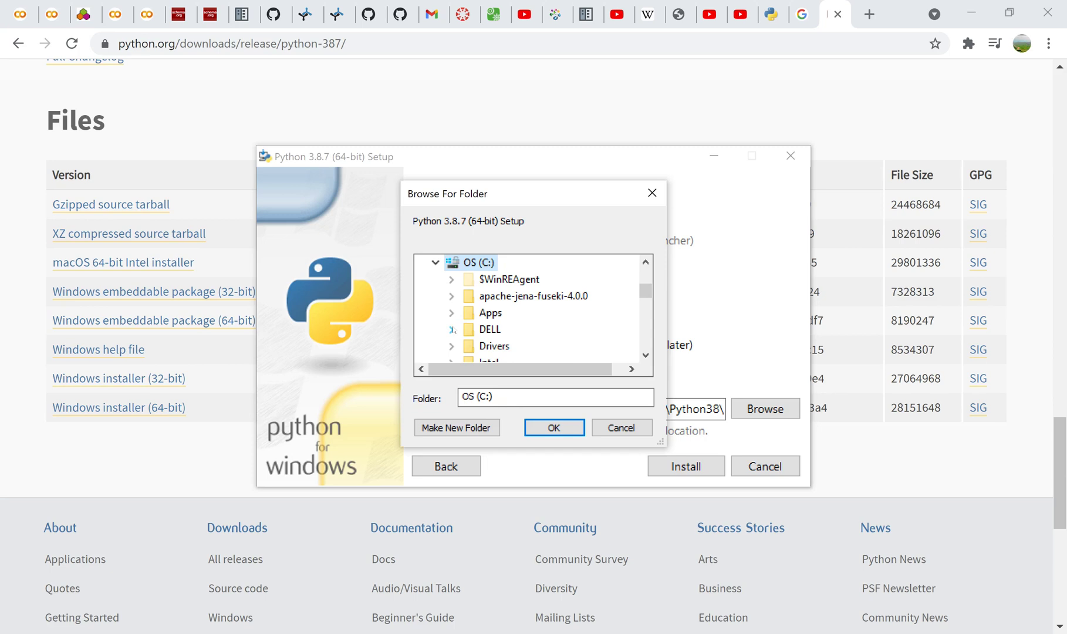
{"action": "left_click", "coordinate": [444, 427]}
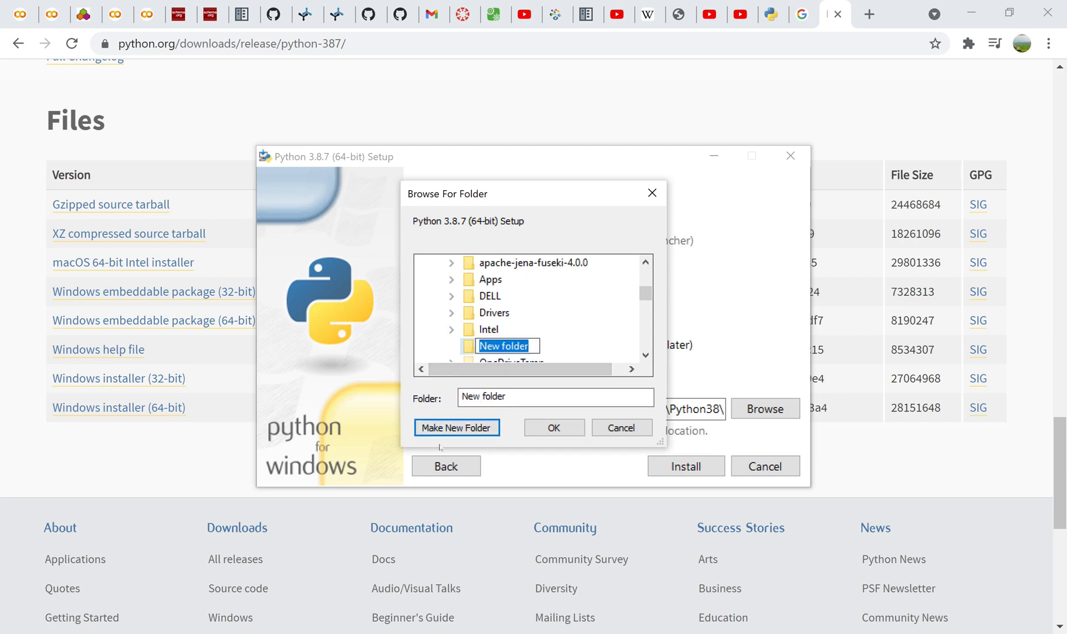
{"action": "type", "text": "Pyth"}
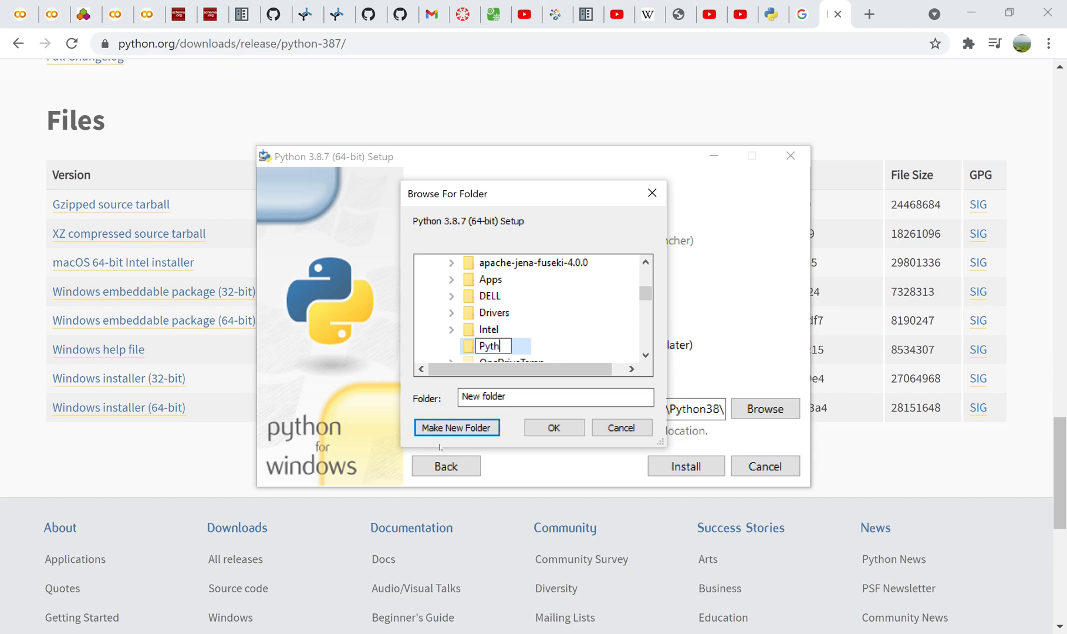
{"action": "type", "text": "on387"}
{"action": "left_click", "coordinate": [555, 427]}
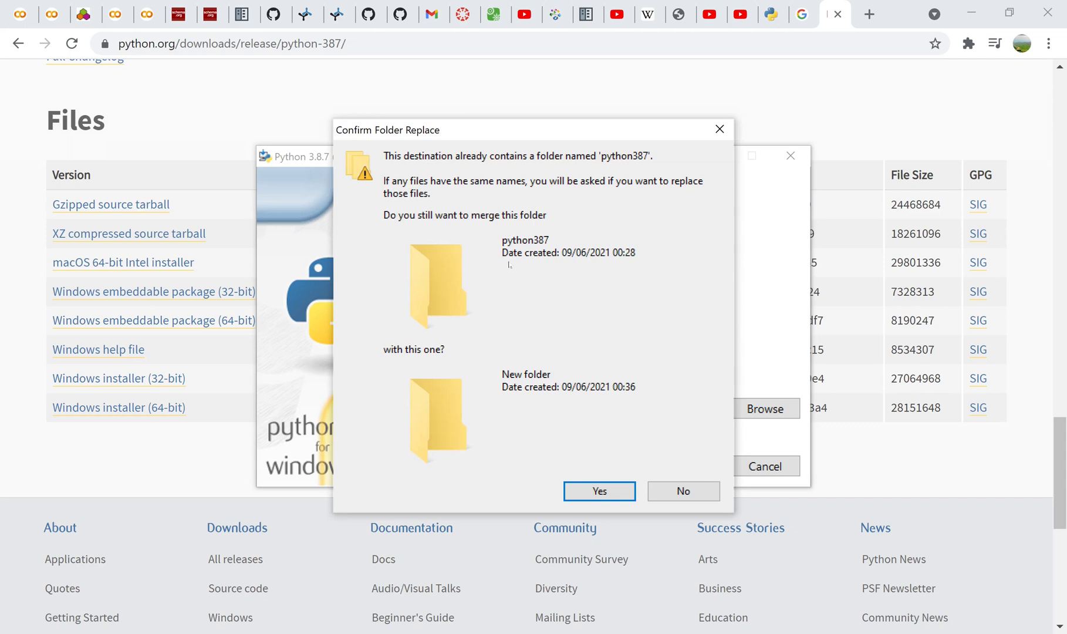
{"action": "left_click", "coordinate": [575, 492]}
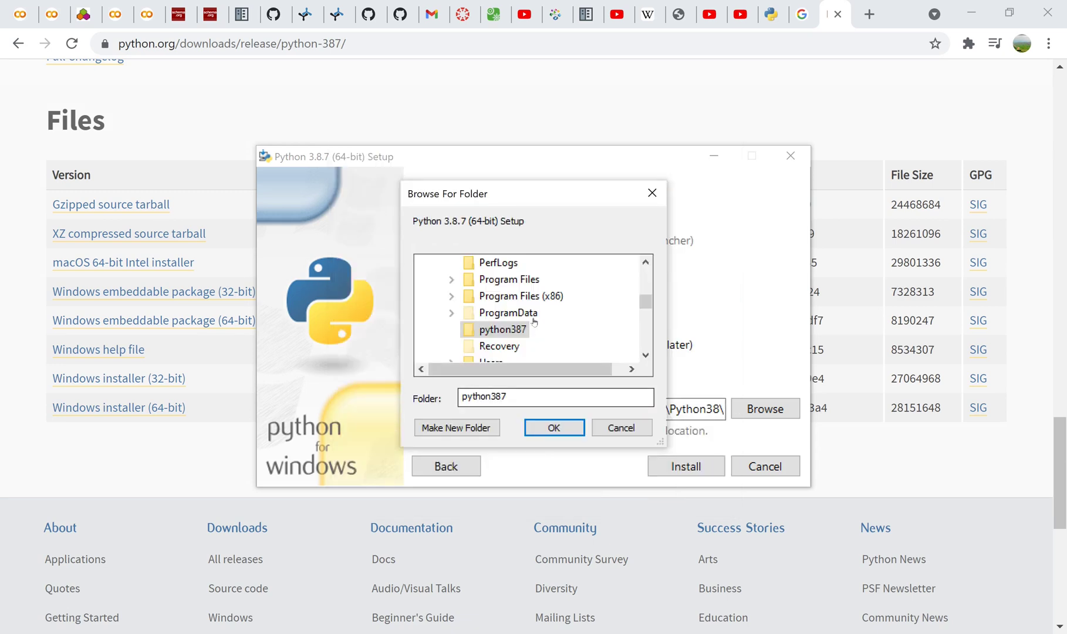
{"action": "left_click", "coordinate": [555, 428]}
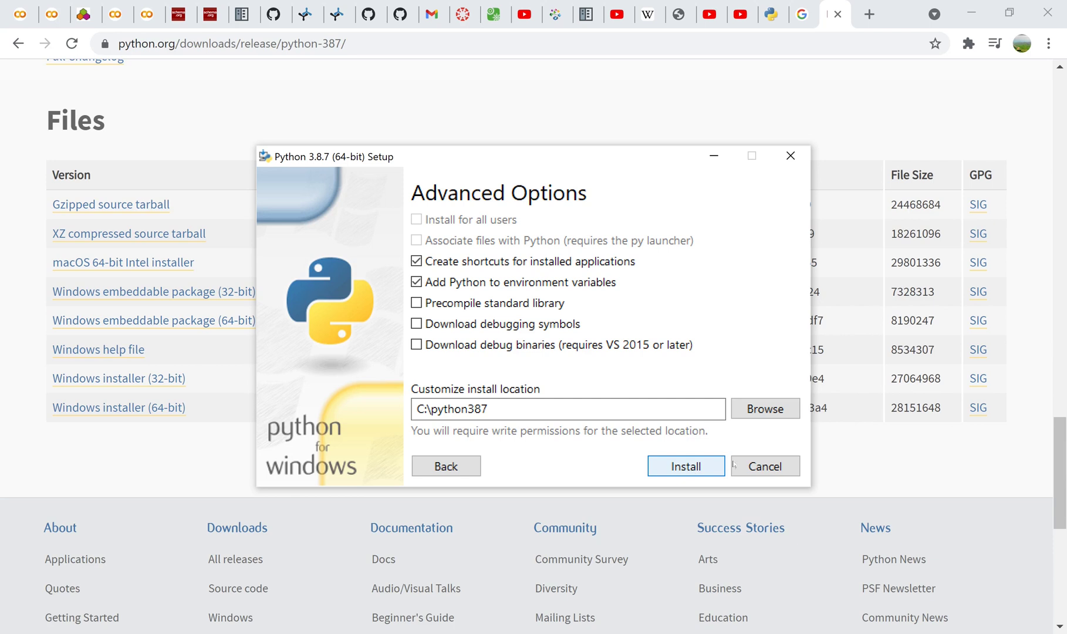
Step: Cancel the Python 3.8.7 setup without installing
{"action": "left_click", "coordinate": [688, 414]}
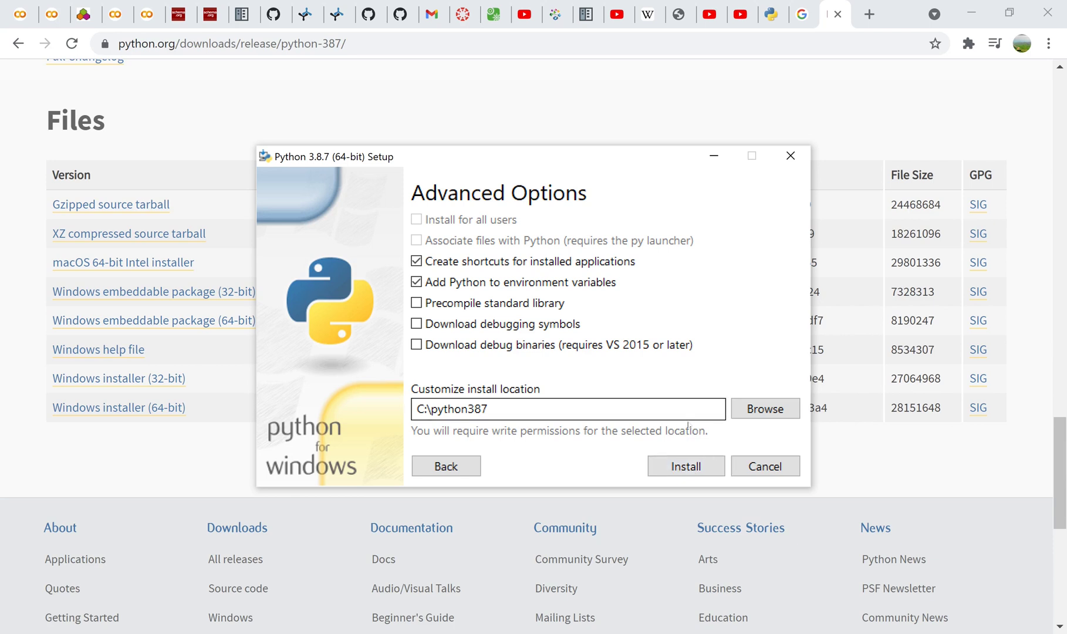
{"action": "left_click", "coordinate": [768, 468]}
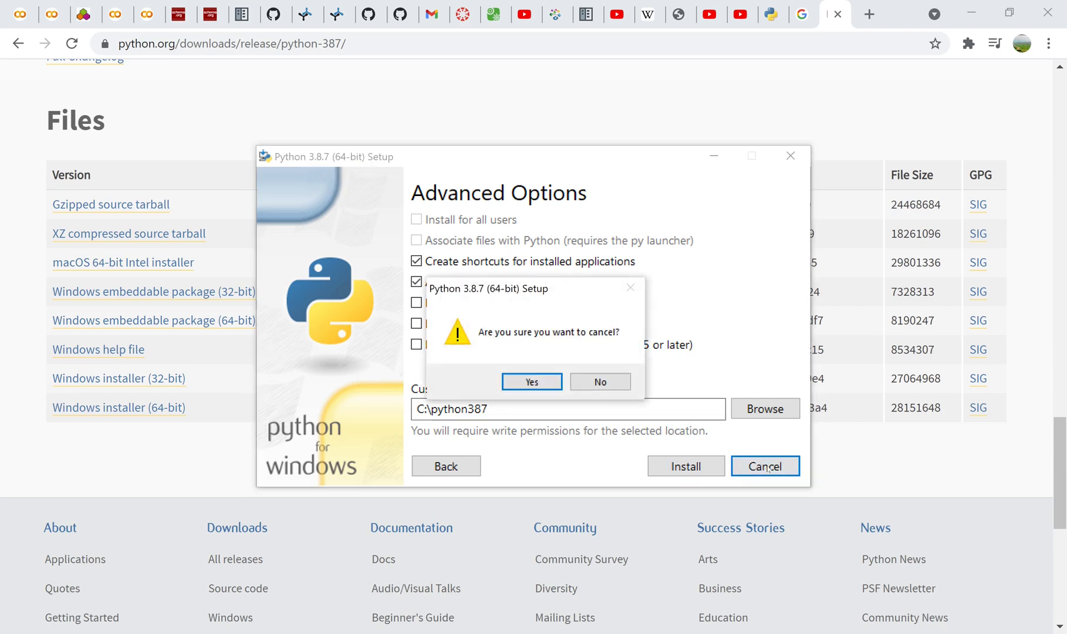
{"action": "left_click", "coordinate": [527, 383]}
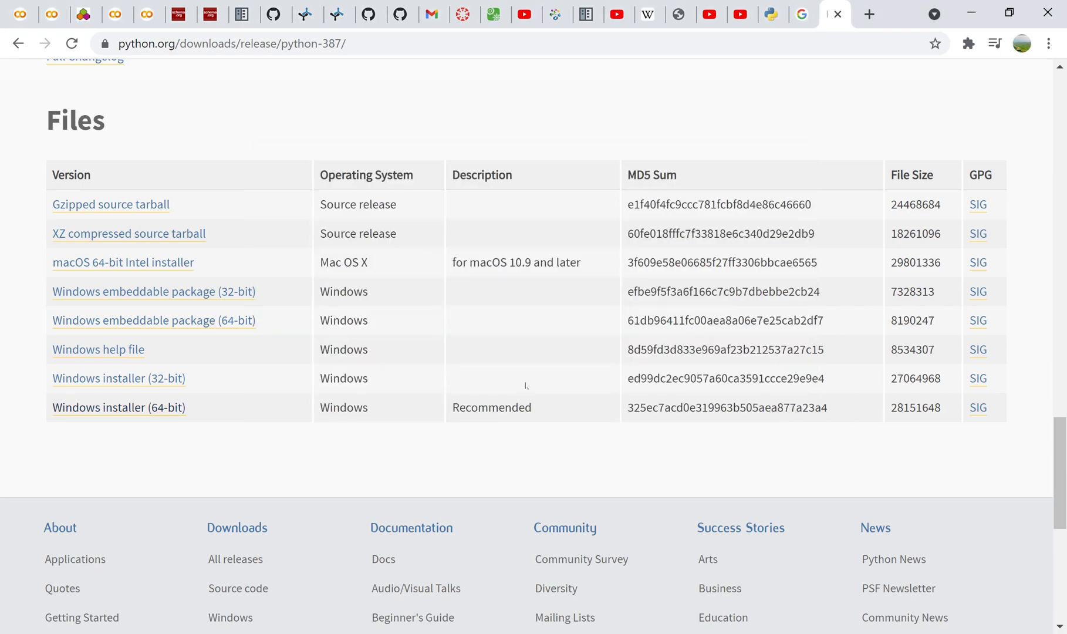